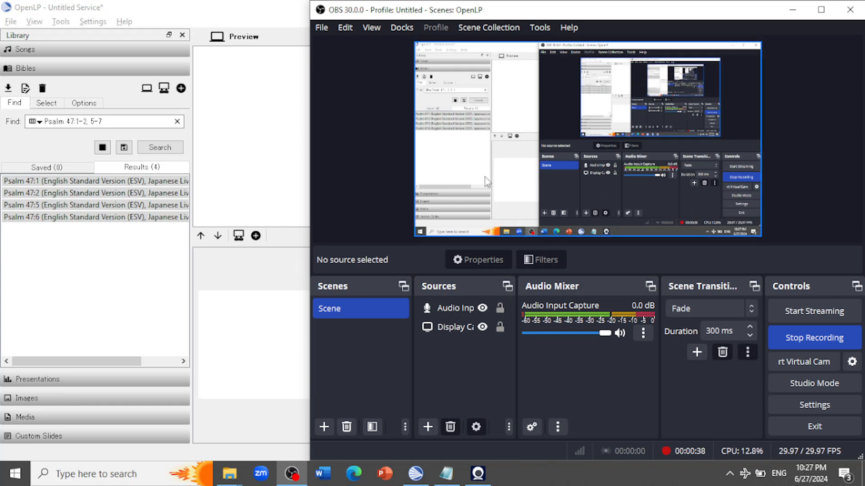
Switch to File Explorer and open the Downloads folder
left_click(247, 161)
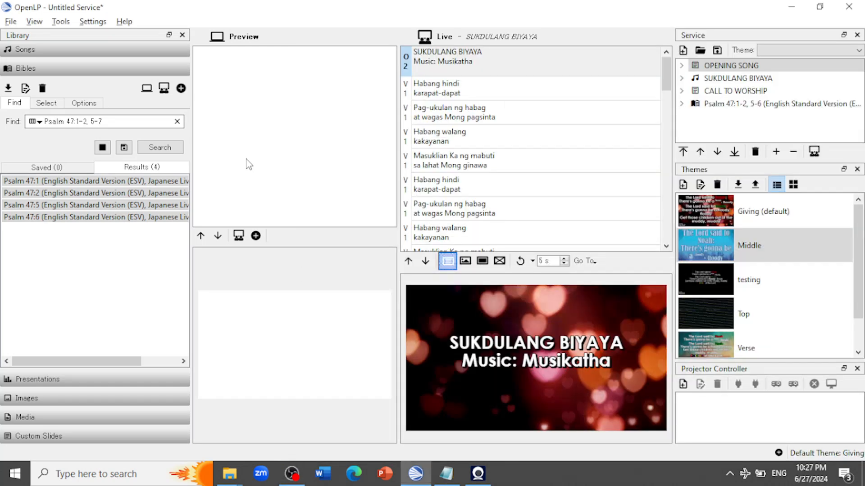
left_click(230, 473)
left_click(228, 447)
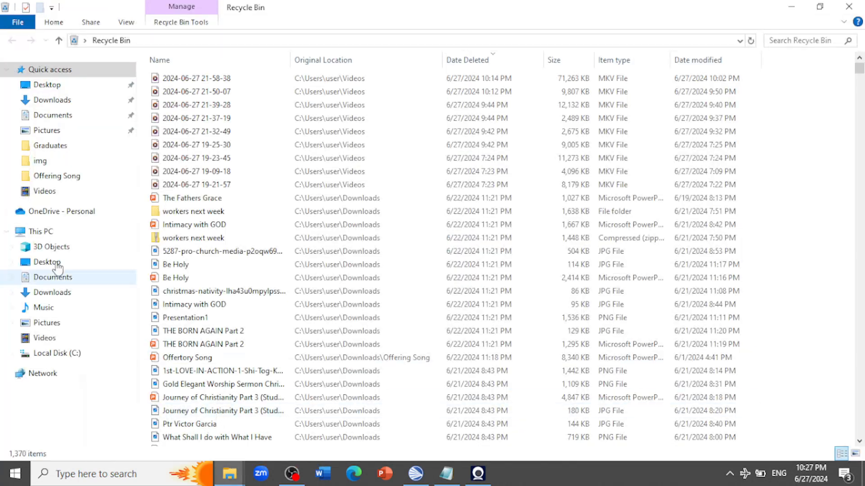
left_click(54, 293)
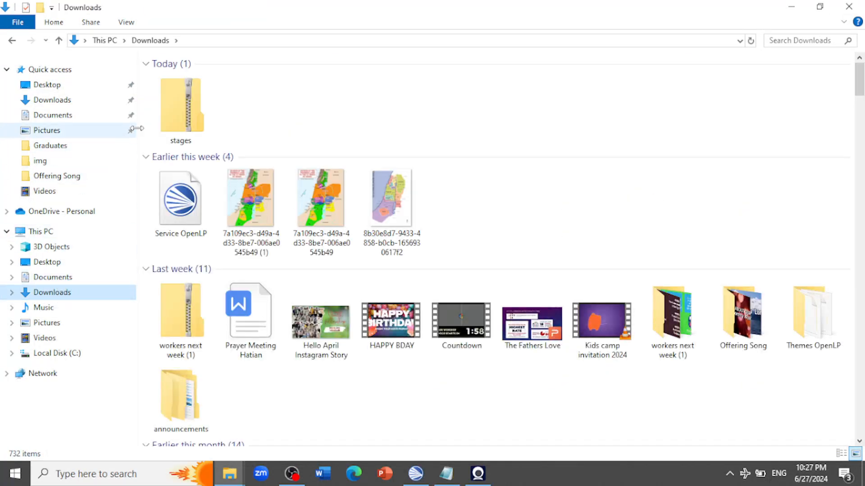
Extract the stages zip archive in Downloads to C:\Users\user\Downloads\stages
left_click(170, 115)
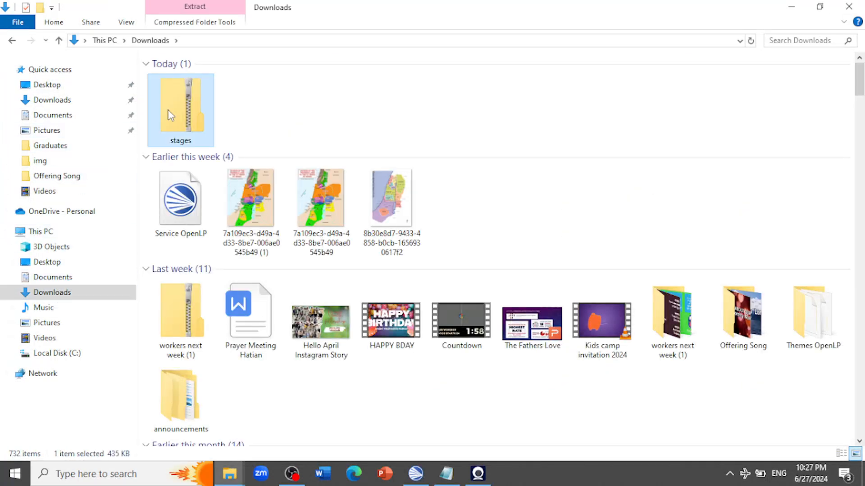
double_click(177, 118)
right_click(177, 117)
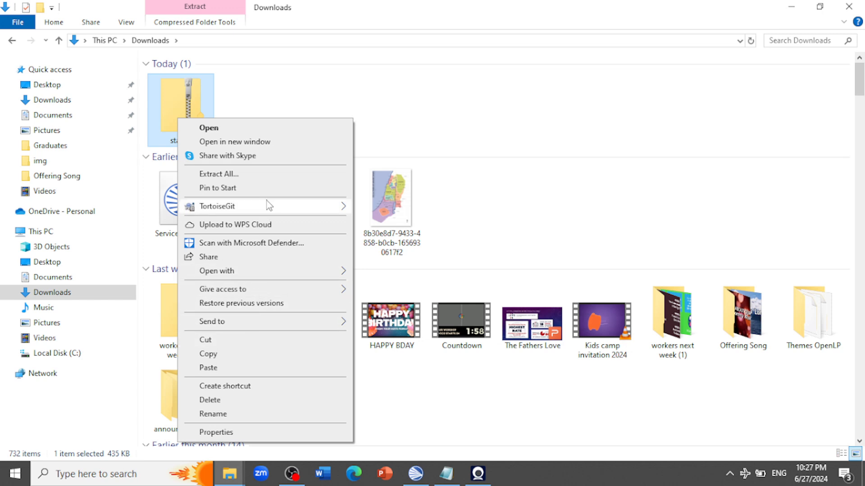
left_click(269, 175)
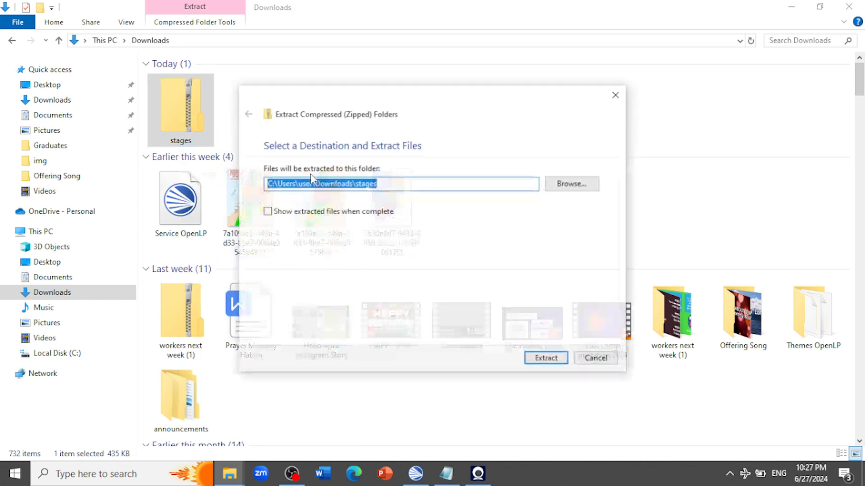
left_click(547, 359)
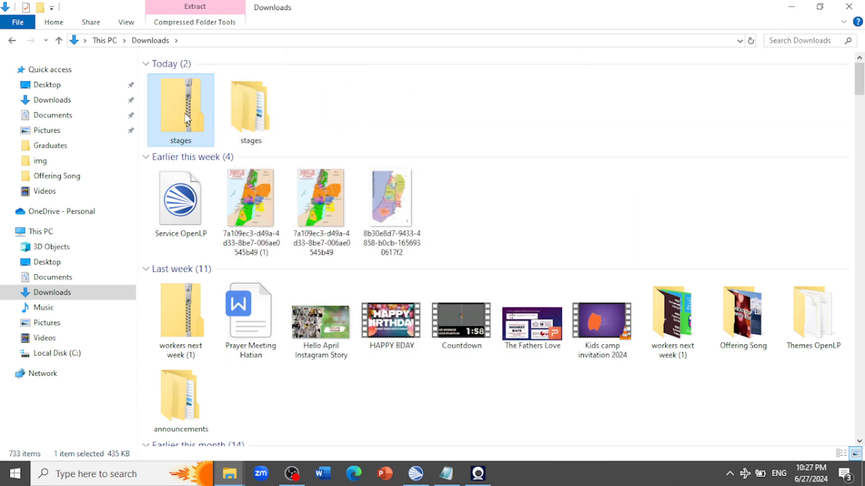
Copy the extracted stages folder, then open OpenLP's data folder from OpenLP and locate its stages subfolder
right_click(259, 109)
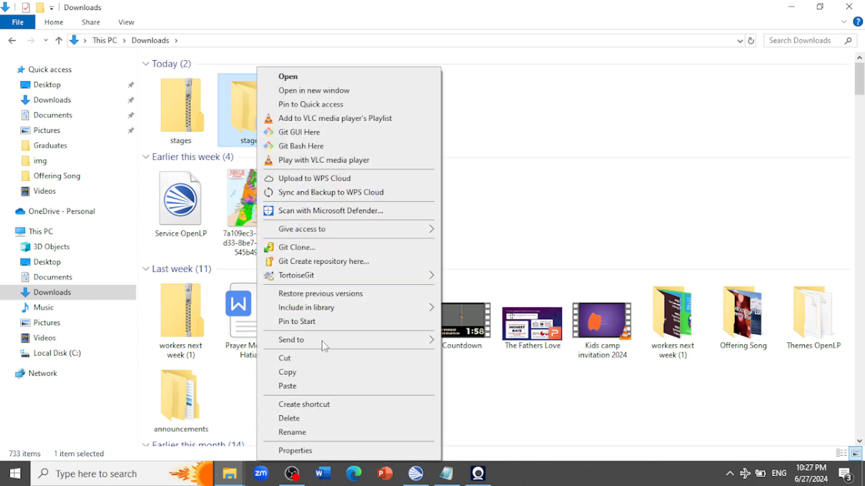
left_click(324, 374)
left_click(427, 471)
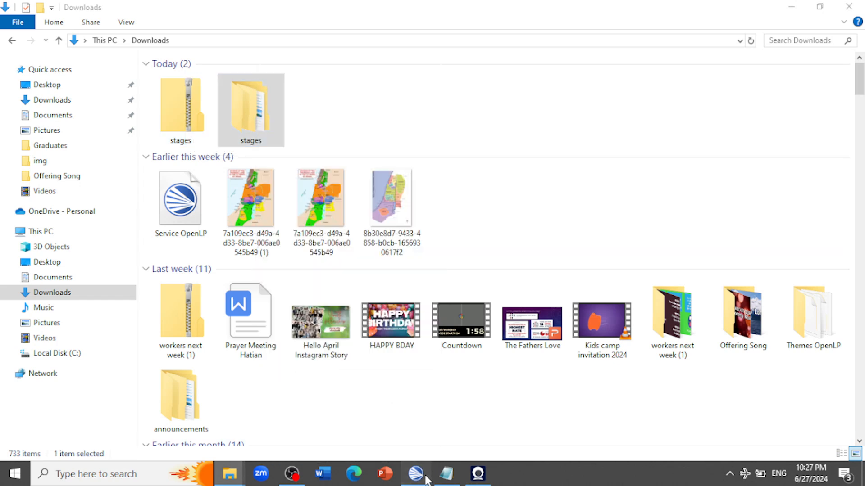
left_click(61, 21)
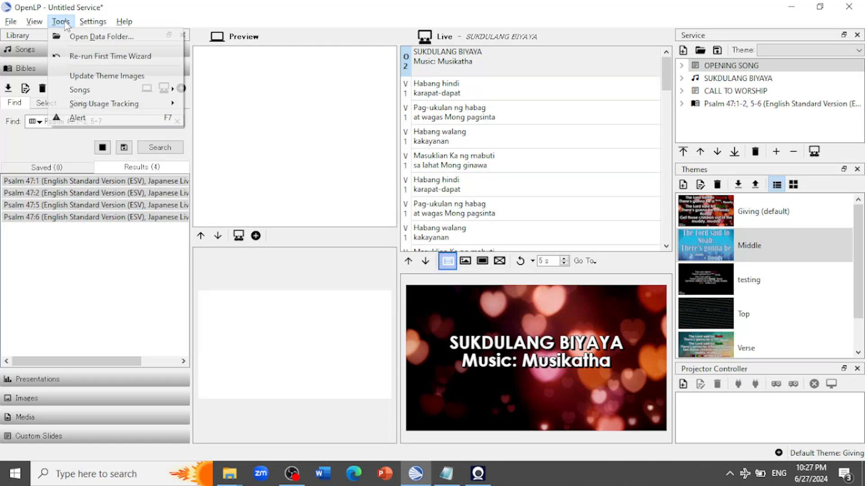
left_click(85, 36)
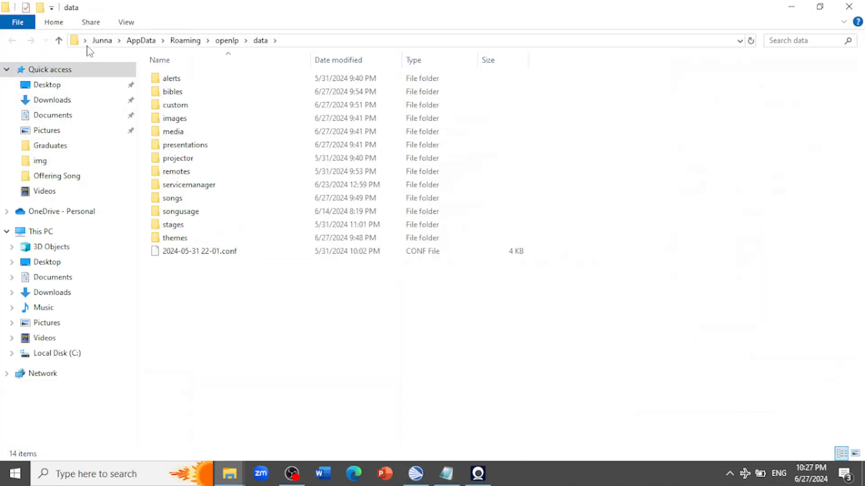
left_click(175, 225)
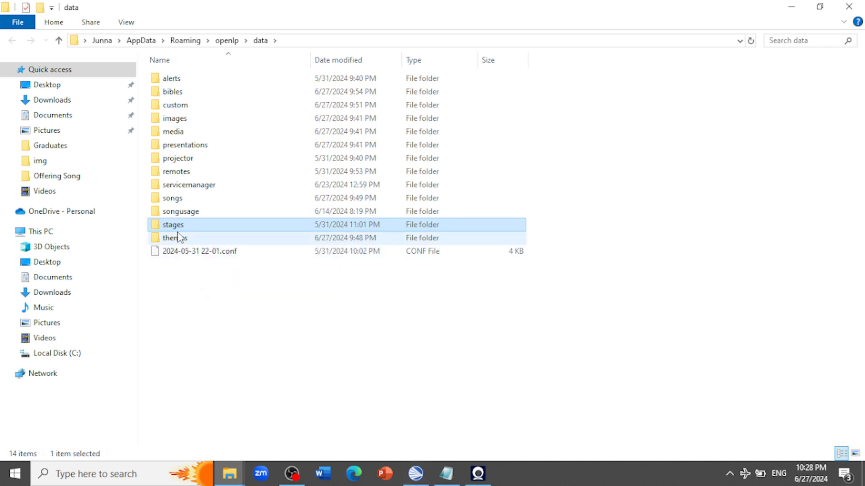
left_click(388, 388)
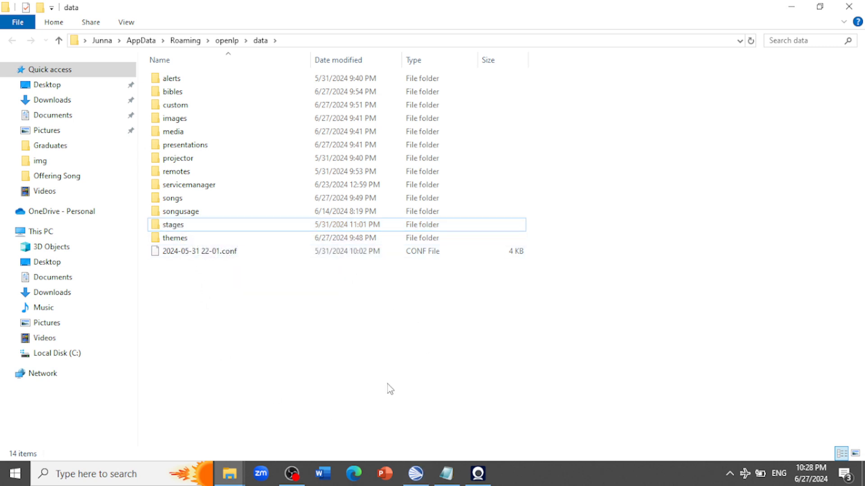
Return to OpenLP and open the Stage view URL from the Remote Interface settings in the browser
left_click(416, 473)
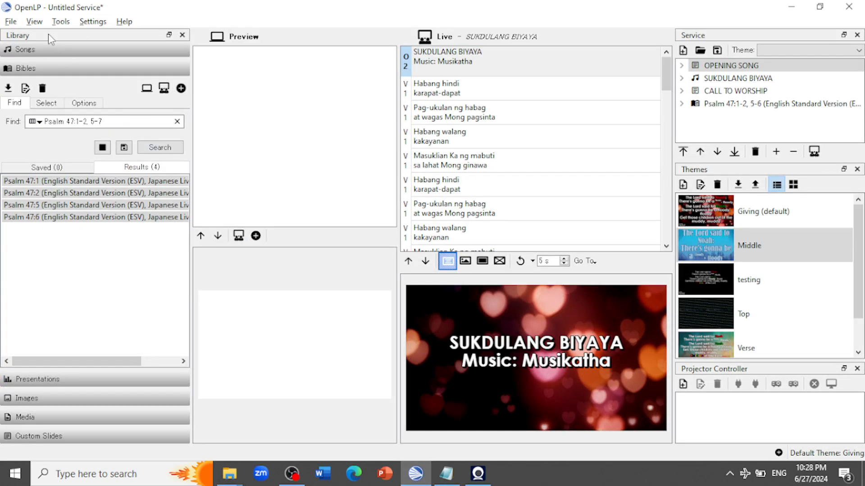
left_click(86, 25)
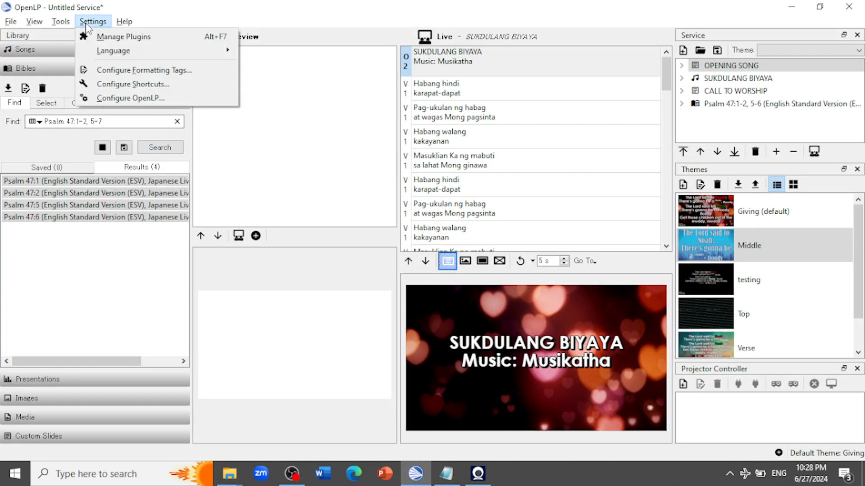
left_click(140, 98)
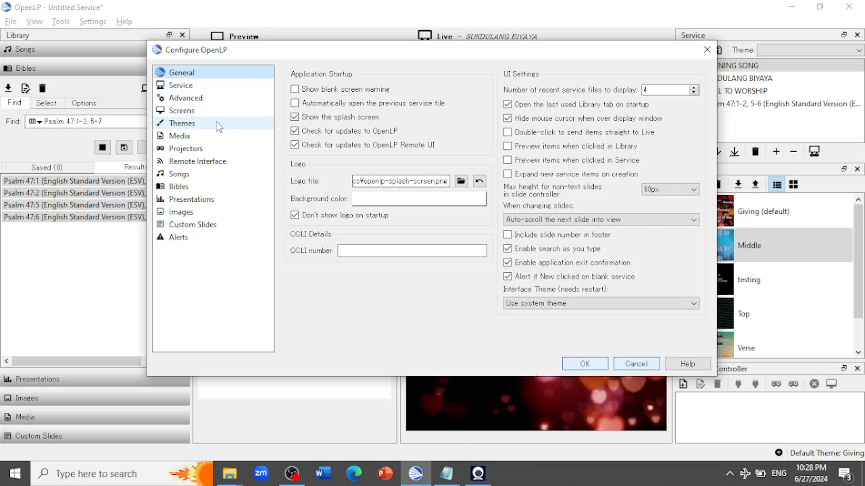
left_click(202, 167)
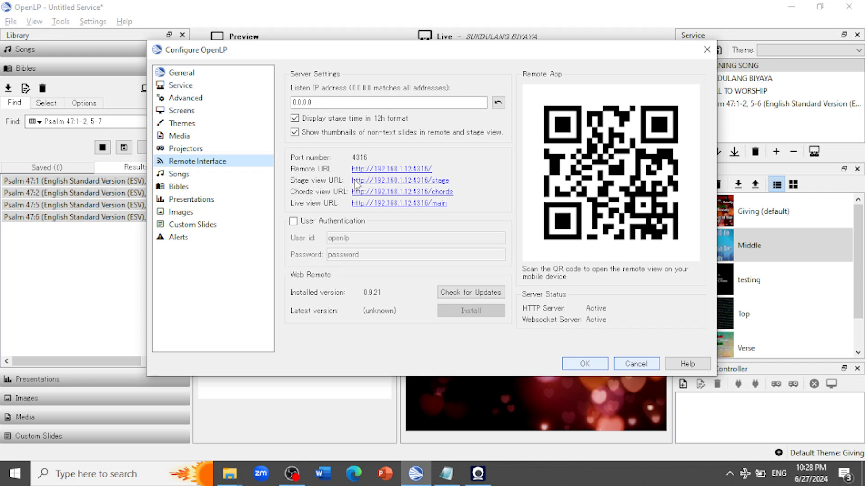
left_click(440, 182)
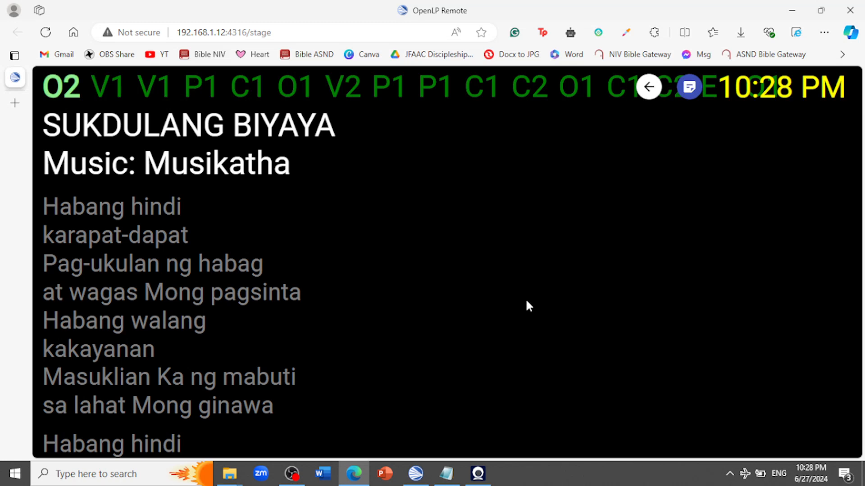
Accept the OpenLP settings, send OPENING SONG live, and check the stage view page in the browser
left_click(416, 473)
left_click(585, 364)
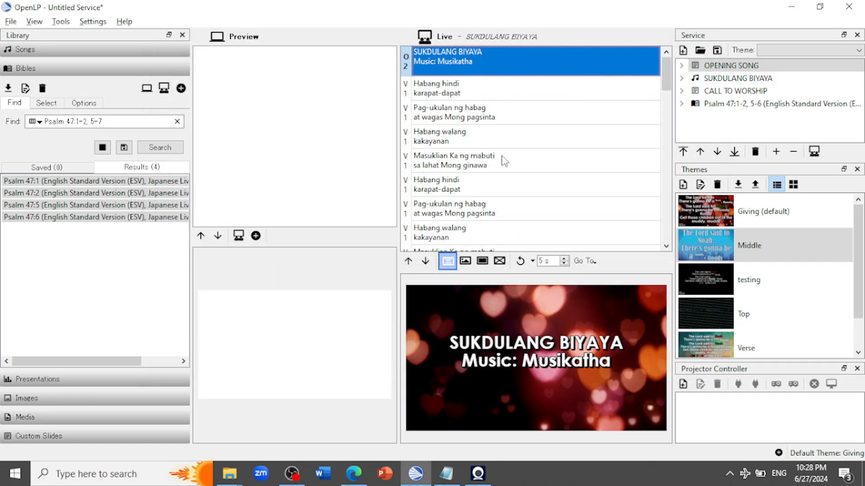
double_click(726, 71)
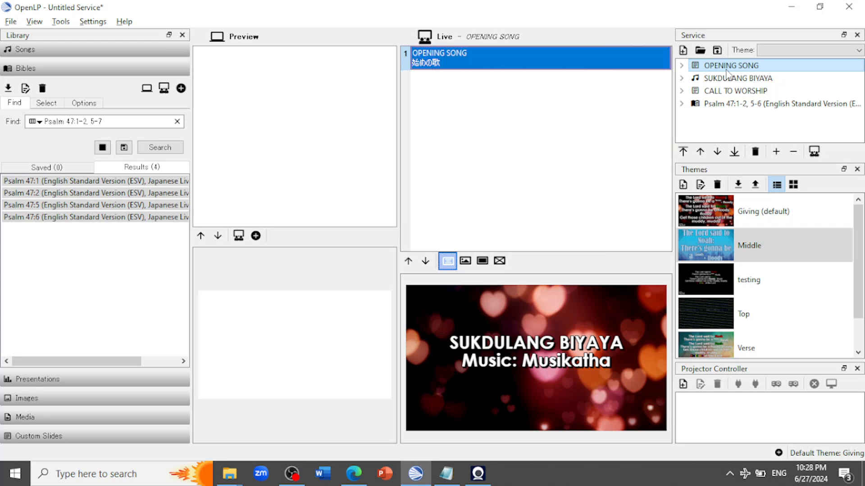
left_click(354, 473)
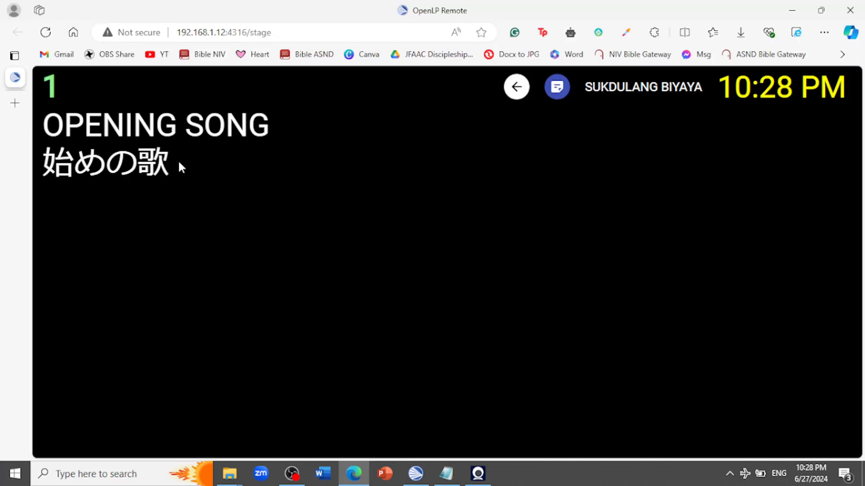
left_click(353, 475)
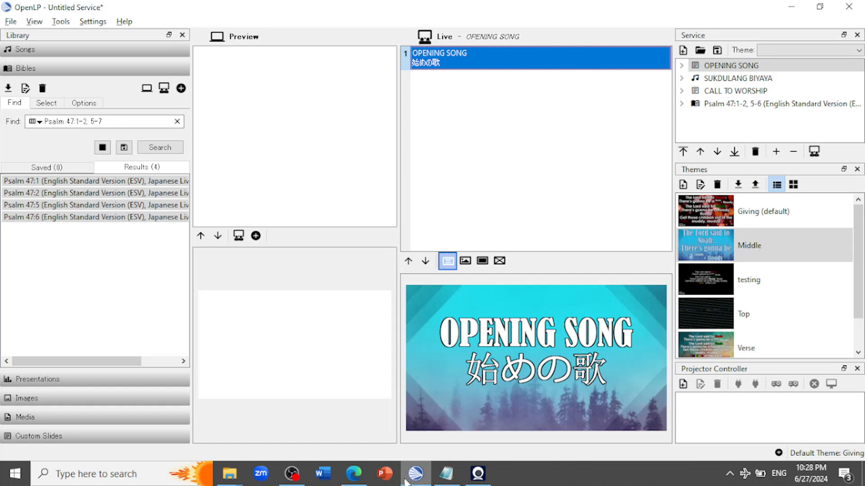
left_click(354, 473)
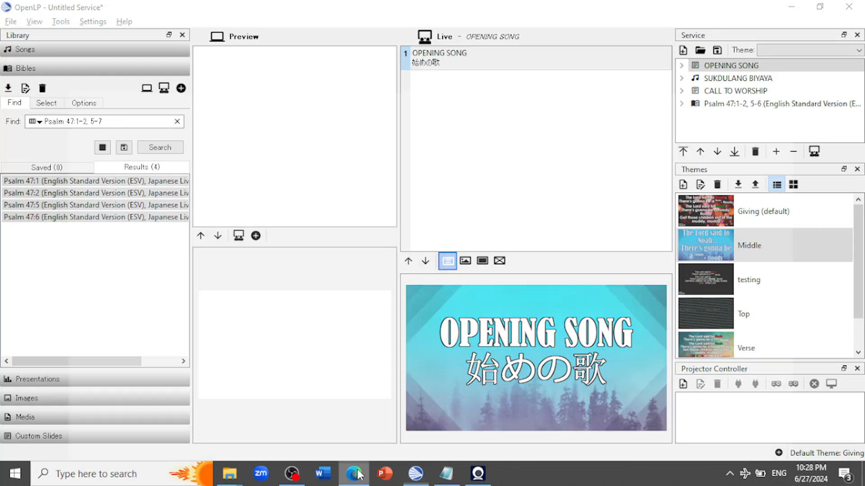
left_click(286, 33)
left_click(330, 35)
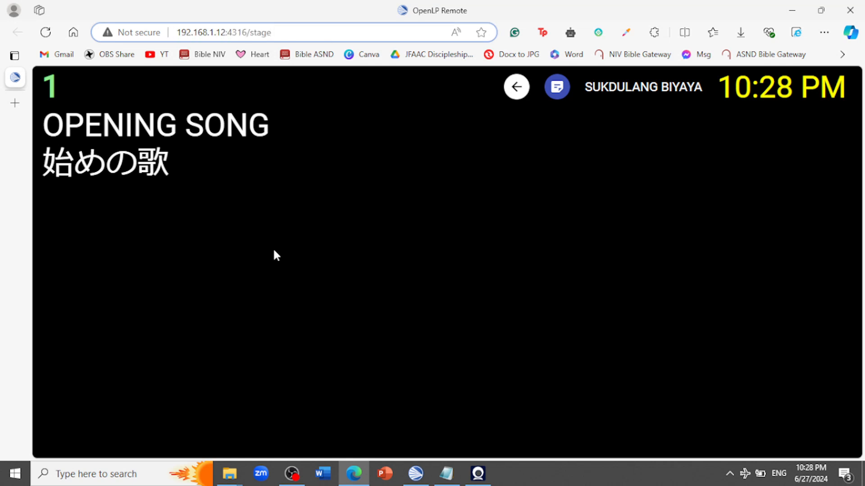
Open the stages folder inside OpenLP's data folder and check the exact name of the LowerThird folder
left_click(229, 474)
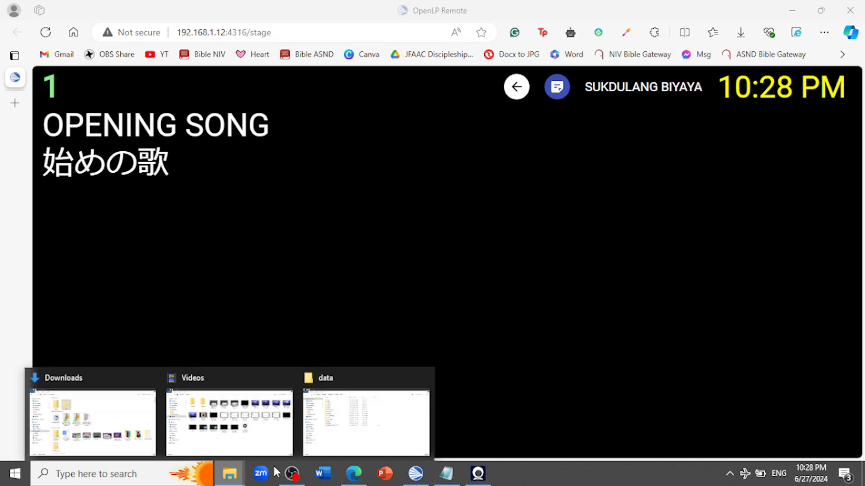
left_click(366, 423)
double_click(213, 227)
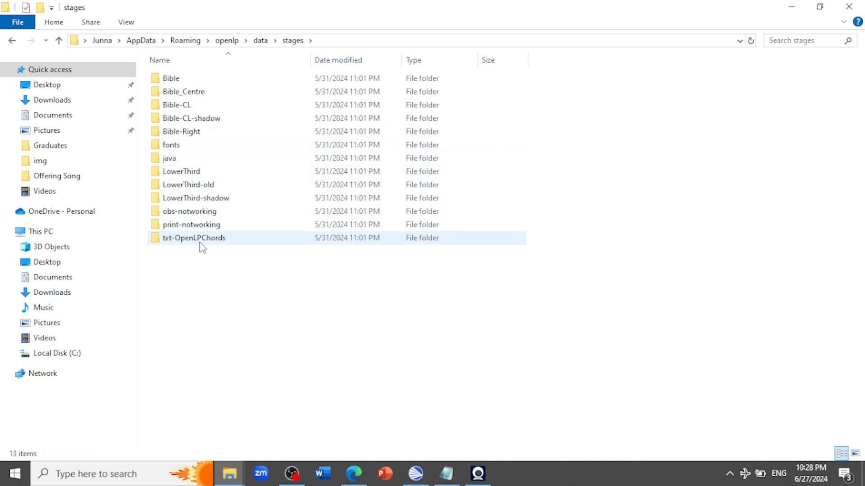
left_click(197, 175)
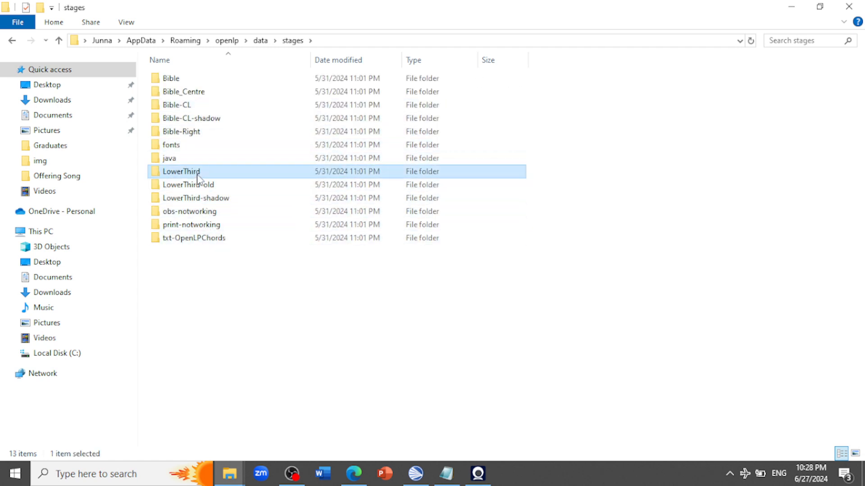
right_click(197, 175)
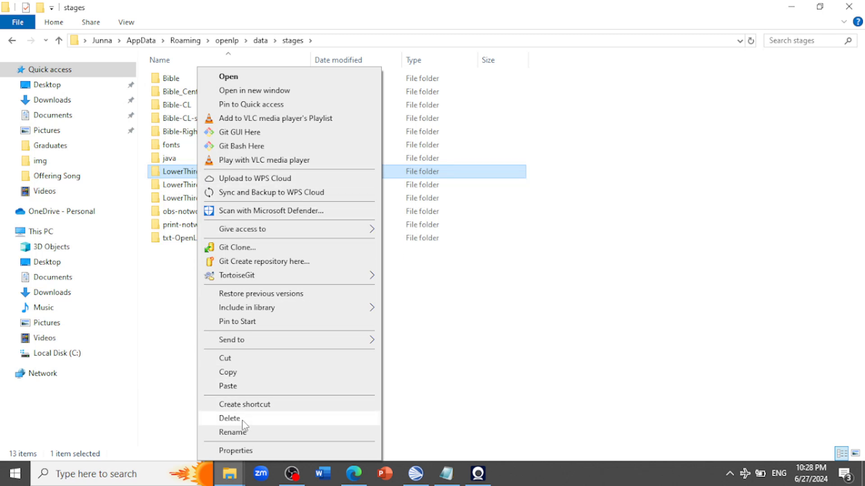
left_click(495, 394)
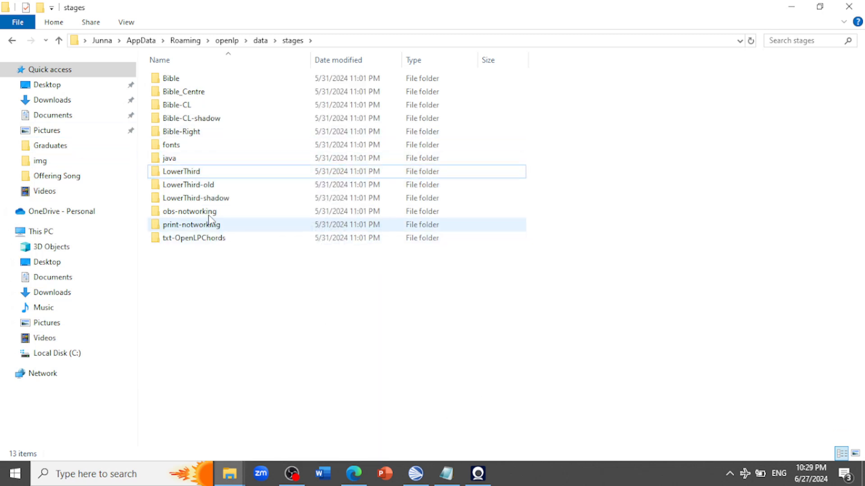
In the browser, load the lower-third stage view at 192.168.1.12:4316/stage/lowerthird
left_click(354, 474)
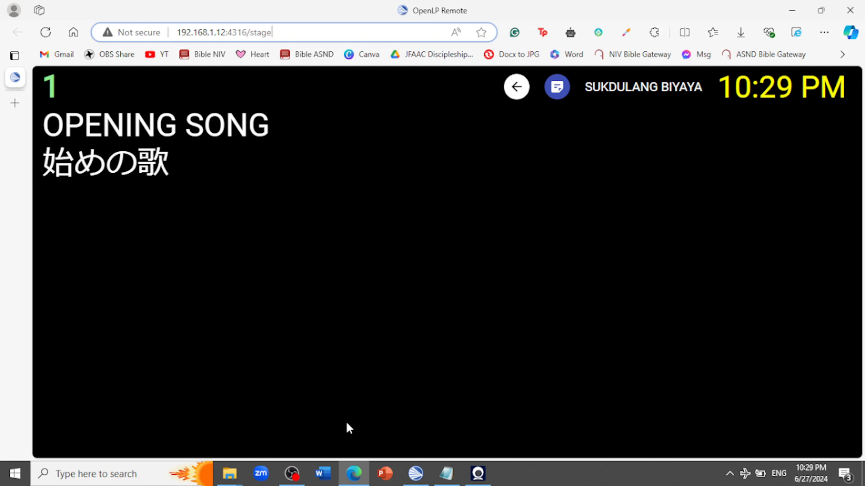
left_click(330, 34)
type("/")
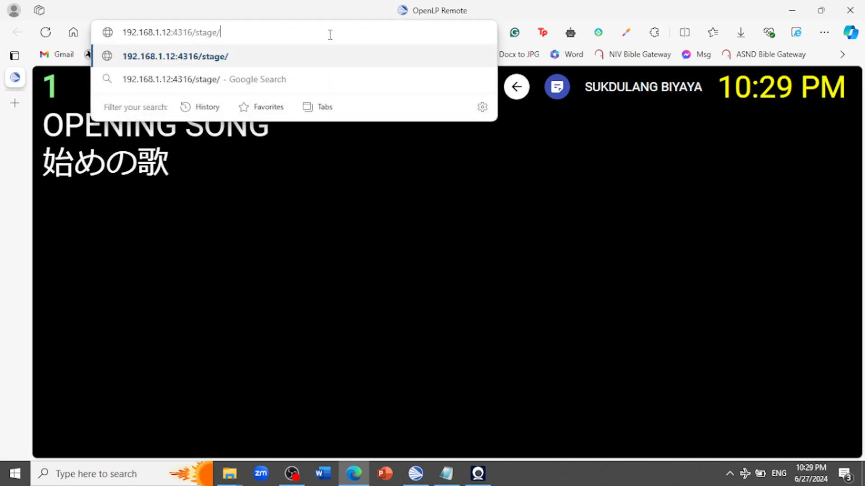
type("lowe")
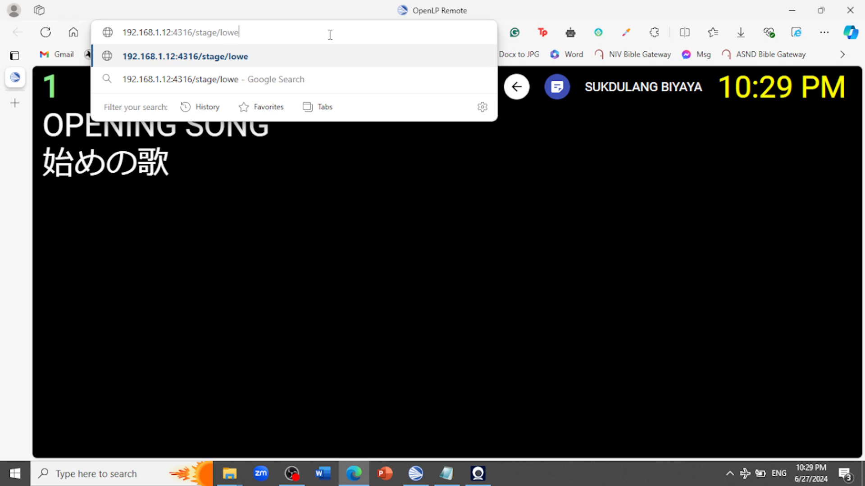
type("rthird")
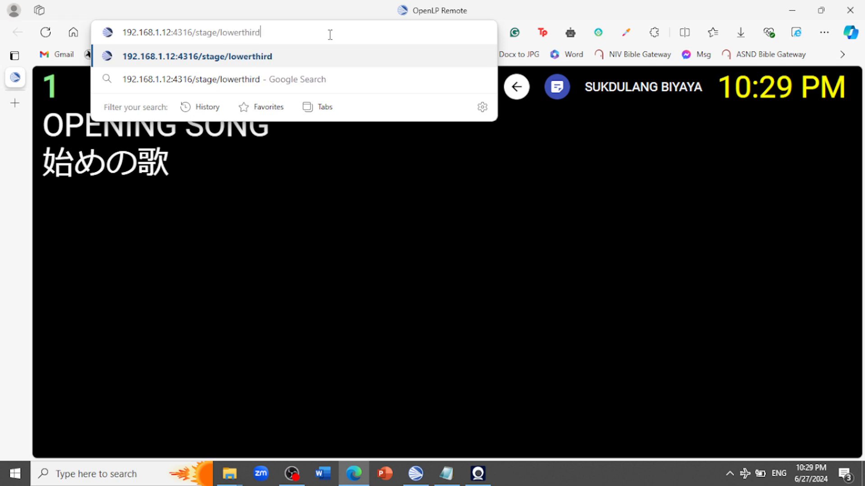
key("Return")
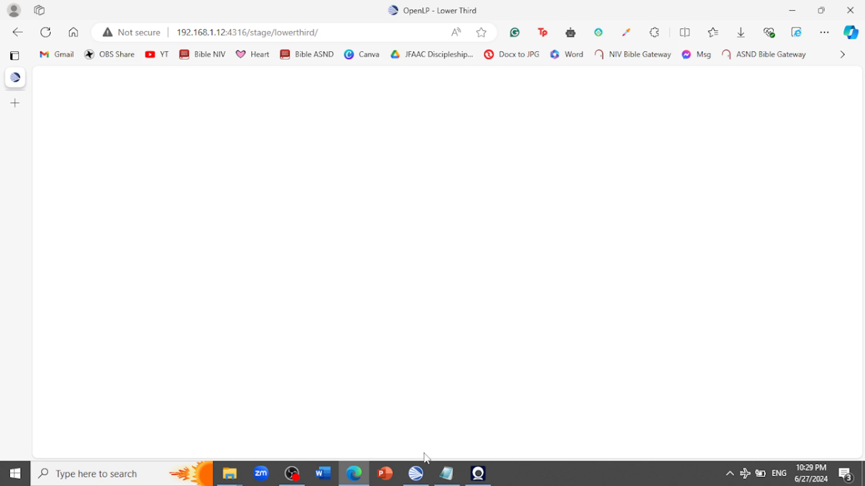
Switch to OpenLP, send SUKDULANG BIYAYA live from the service, and check its title on the lower-third stage page in the browser
left_click(416, 473)
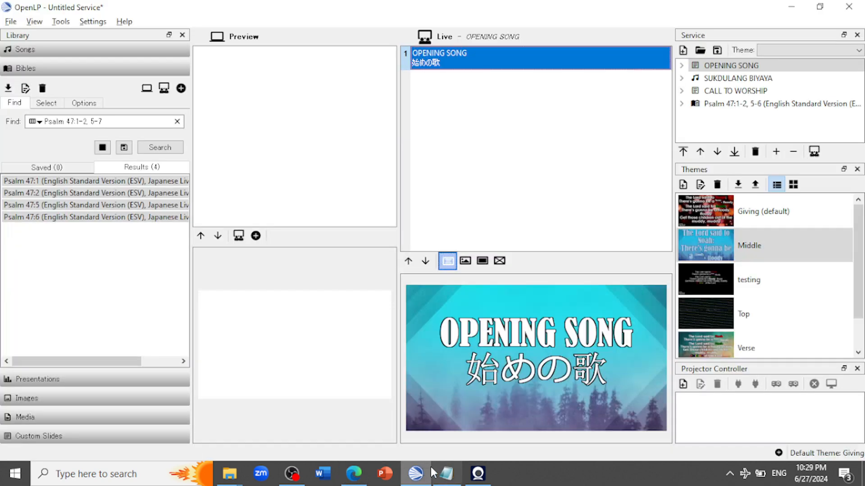
double_click(713, 79)
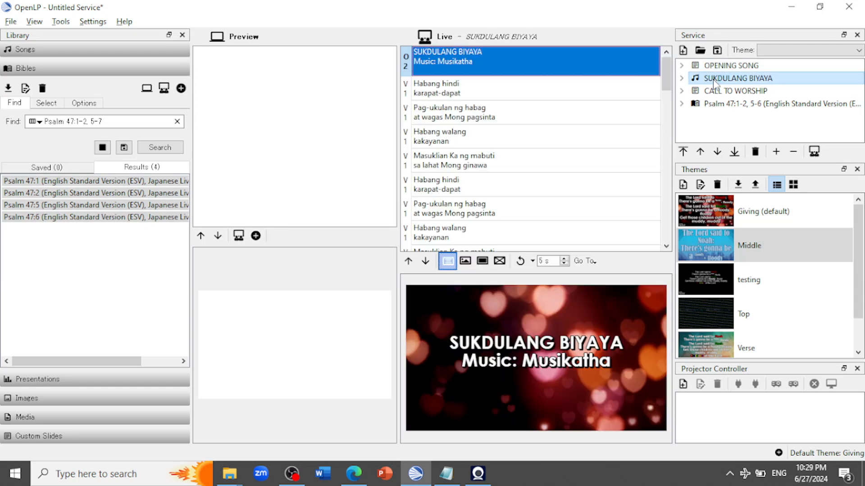
left_click(791, 6)
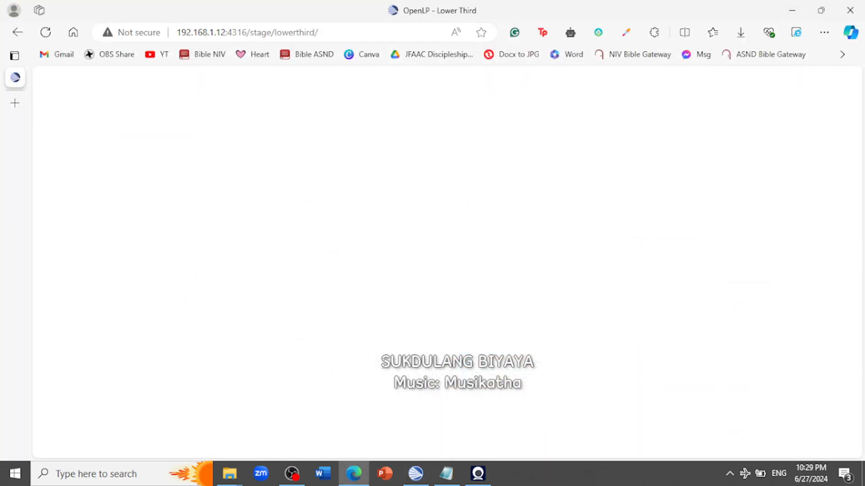
left_click_drag(405, 367, 531, 394)
left_click(531, 393)
left_click(416, 473)
left_click(414, 472)
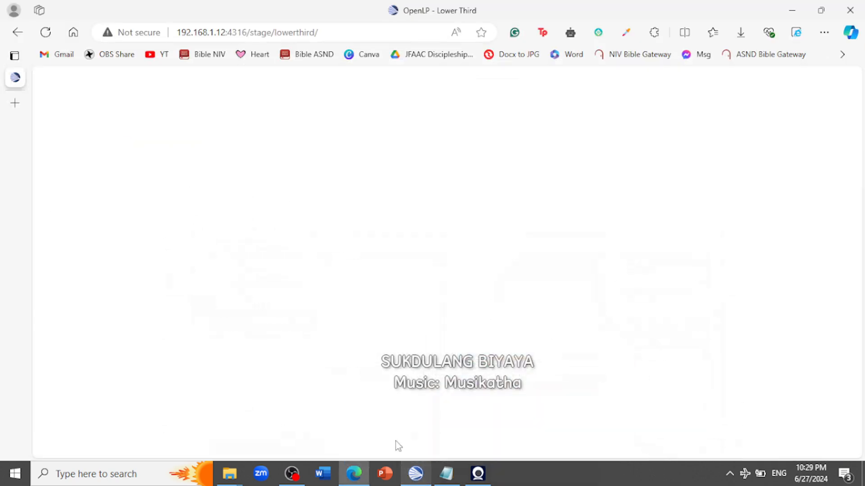
Copy the full address of the lower-third stage view page from the browser
left_click(336, 31)
right_click(336, 31)
key("Escape")
right_click(285, 40)
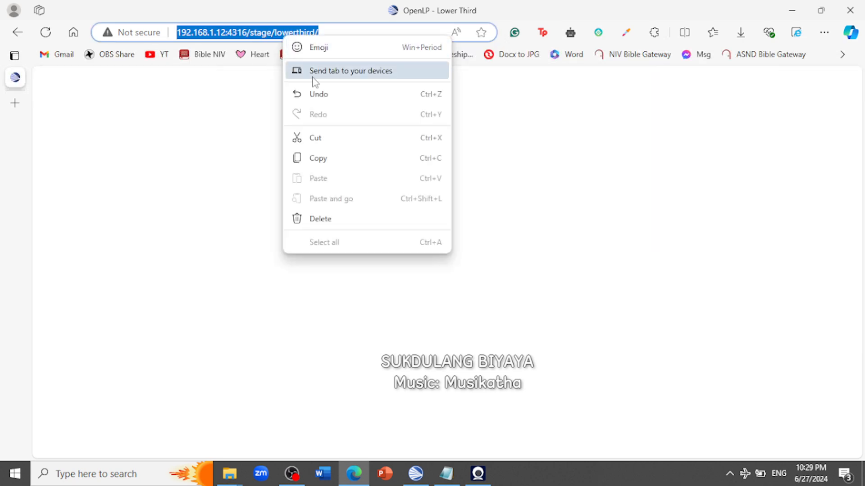
left_click(321, 158)
Switch to OBS and add a new Browser source named Lyrics to the scene
left_click(292, 473)
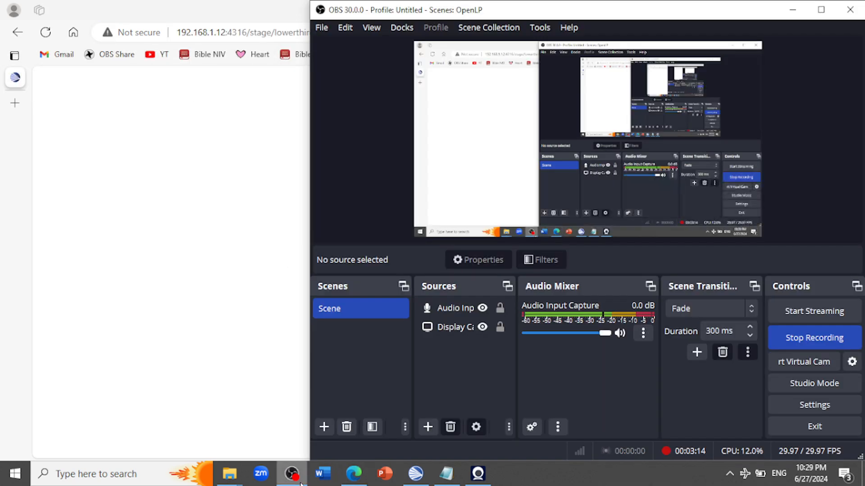
left_click(428, 427)
left_click(479, 178)
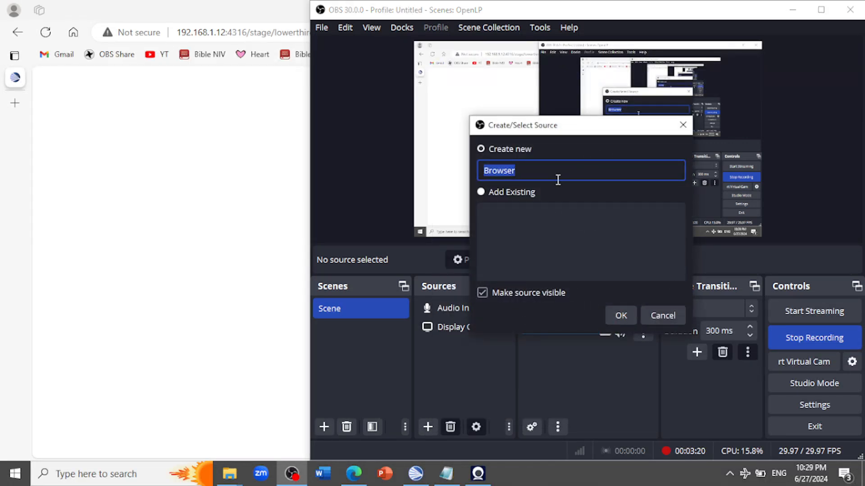
type("L")
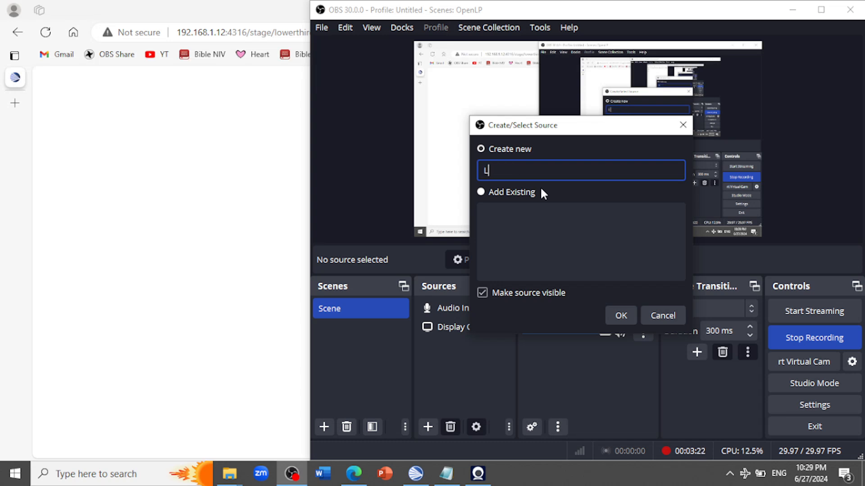
type("yrics")
left_click(621, 314)
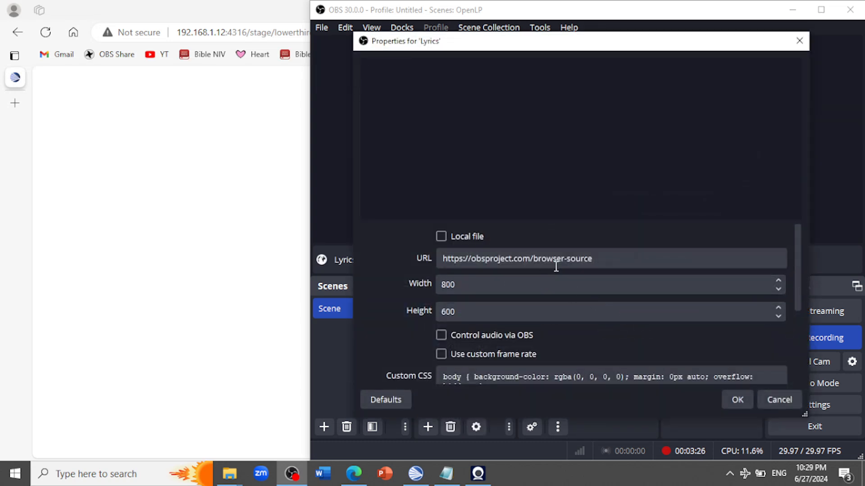
left_click(606, 257)
key("ctrl+a")
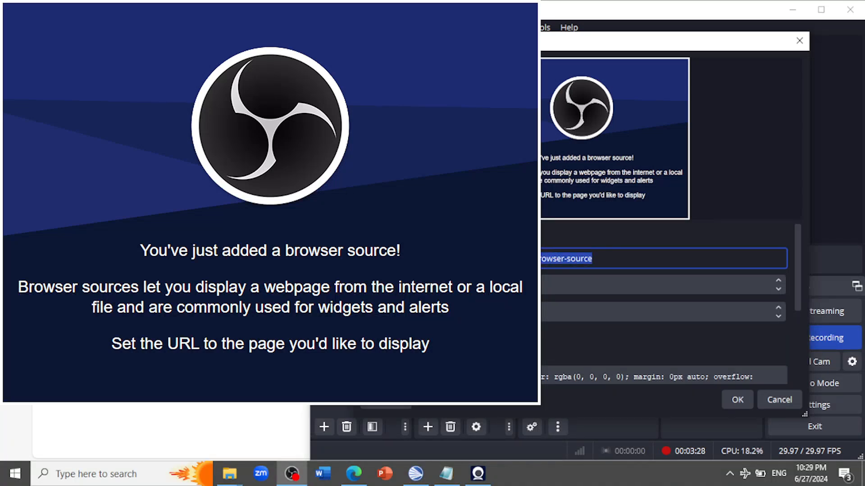
key("ctrl+v")
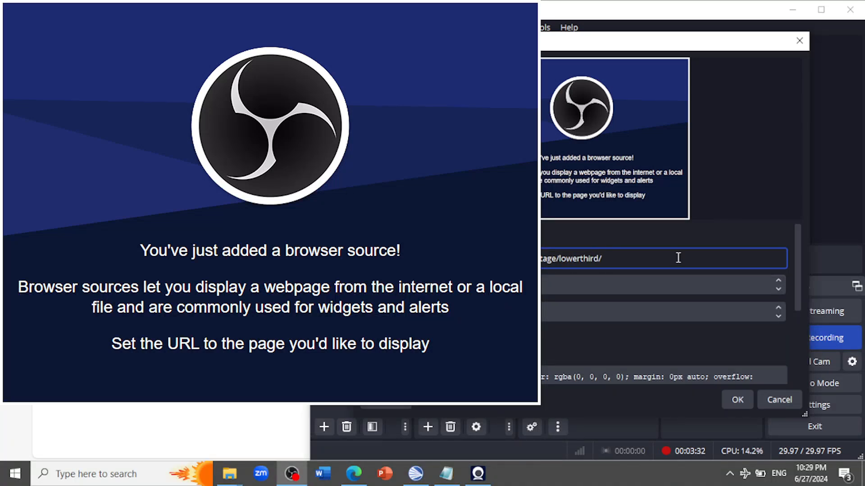
left_click(737, 399)
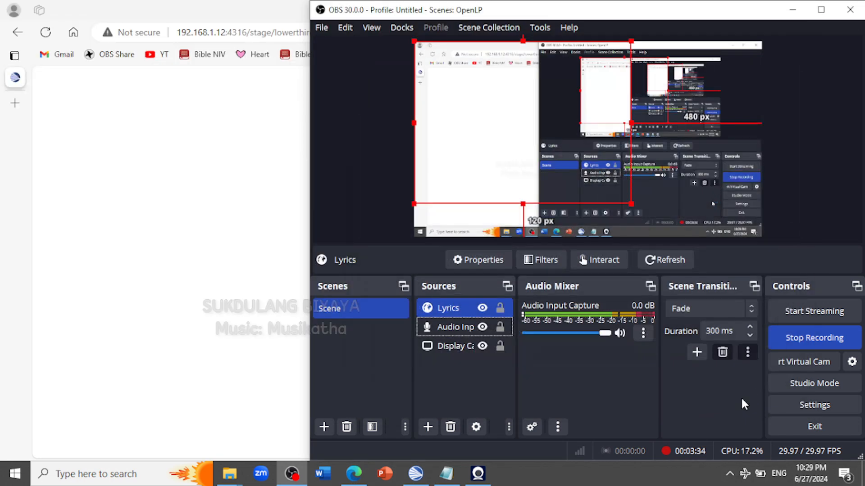
Move the Lyrics source down the canvas to about 315 px from its left edge and 177 px from its top edge
left_click_drag(536, 176, 620, 221)
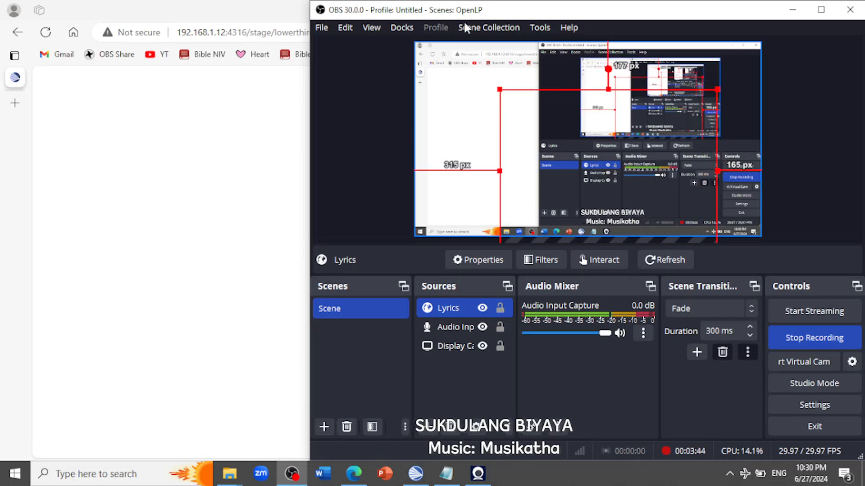
left_click_drag(473, 13, 183, 1)
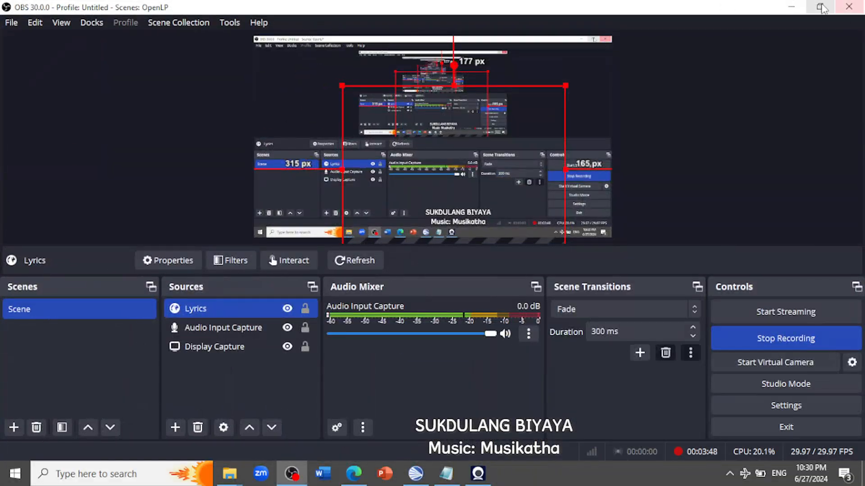
double_click(725, 6)
Switch to OpenLP, restore it to a smaller window, and place it beside OBS with the live slides and service list in view
left_click(415, 480)
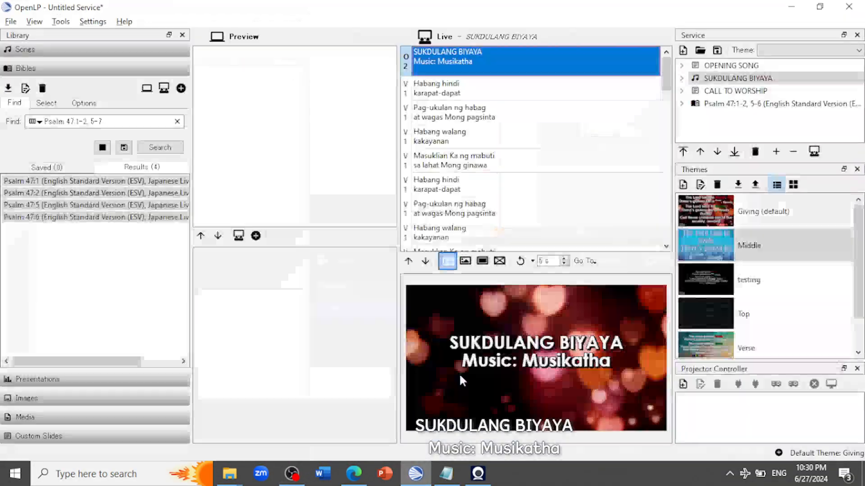
left_click(821, 8)
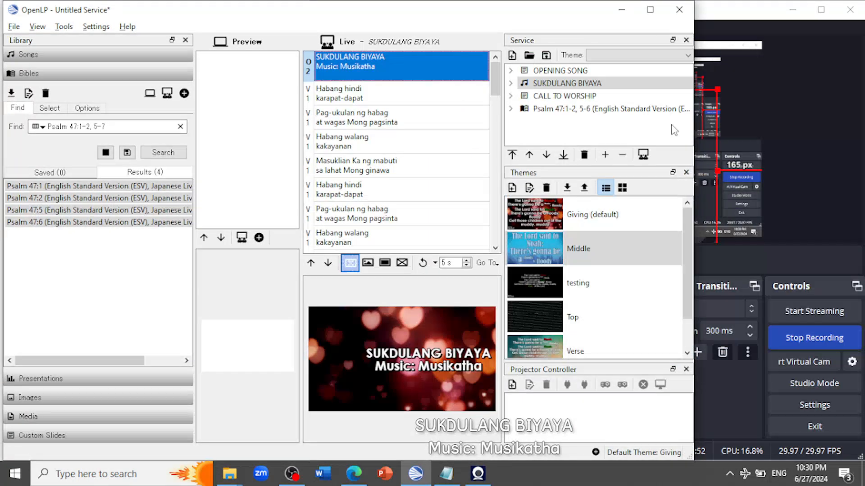
left_click_drag(698, 134, 307, 114)
left_click_drag(336, 5, 9, 5)
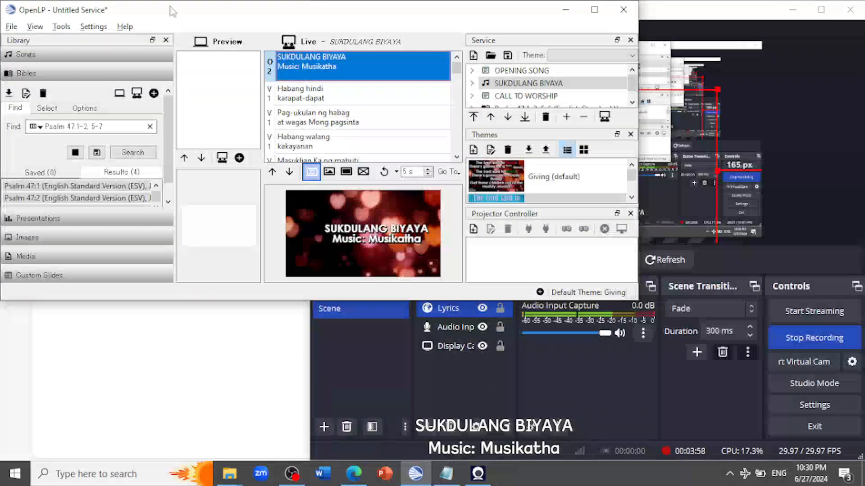
left_click_drag(395, 13, 48, 47)
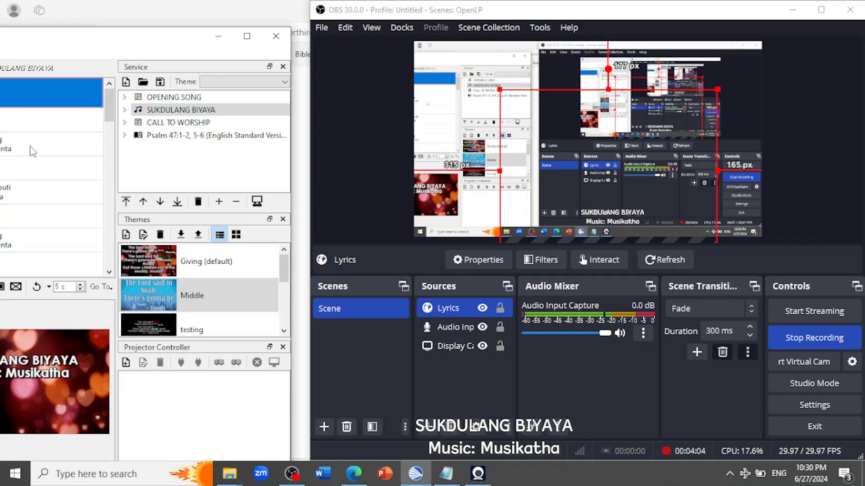
Advance SUKDULANG BIYAYA through its live verse slides to "Masuklian Ka ng mabuti sa lahat Mong ginawa", checking the lyrics overlay in OBS
left_click(32, 123)
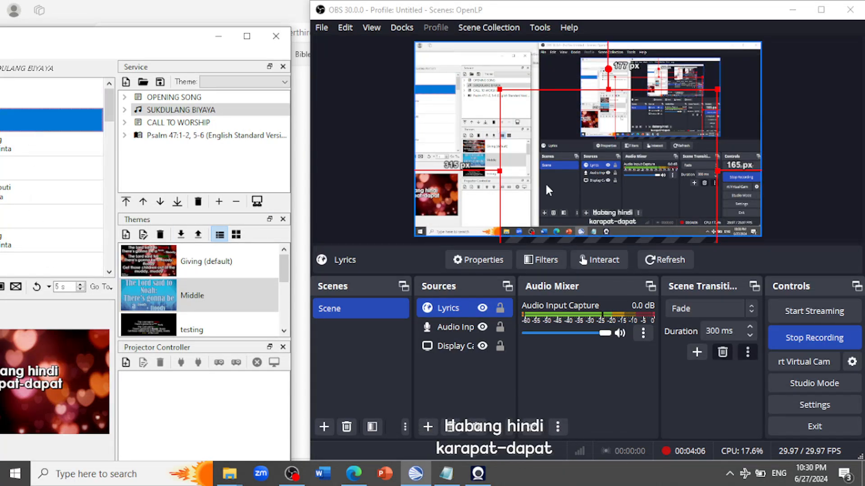
left_click(34, 146)
left_click(18, 166)
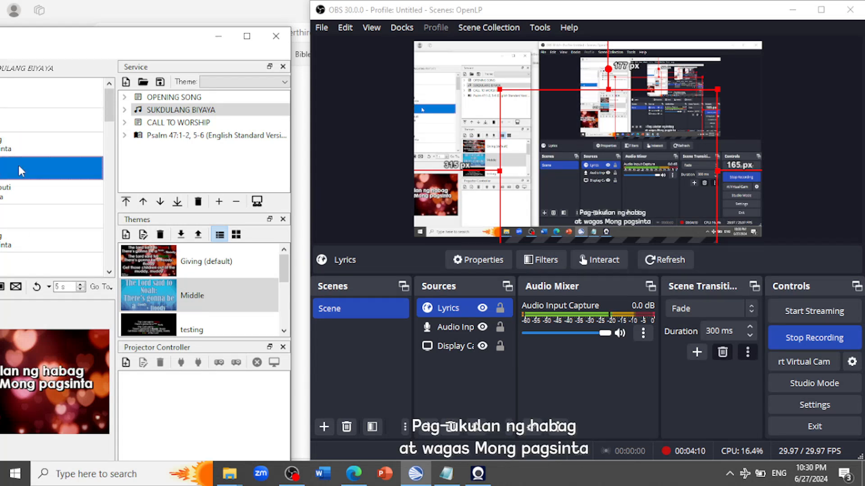
key("Down")
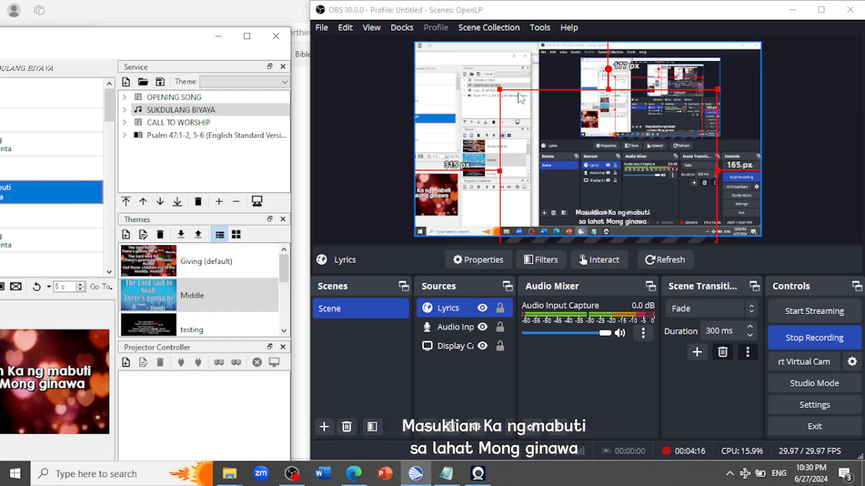
double_click(447, 309)
left_click(636, 253)
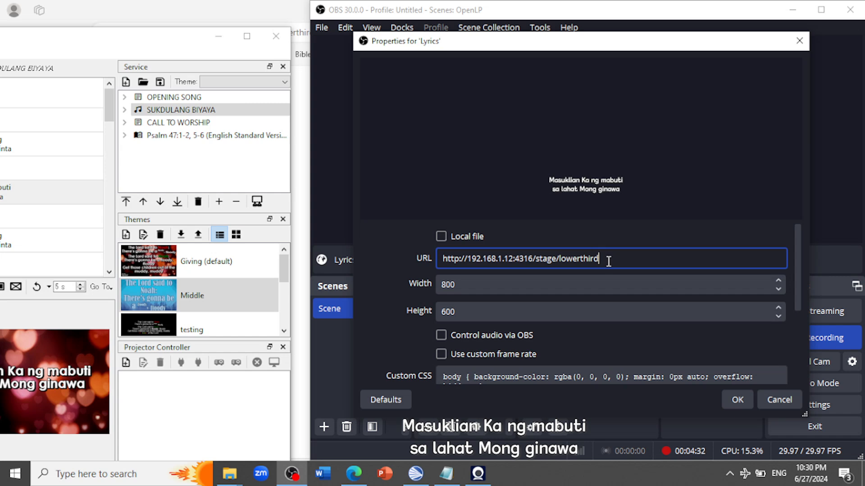
left_click(739, 399)
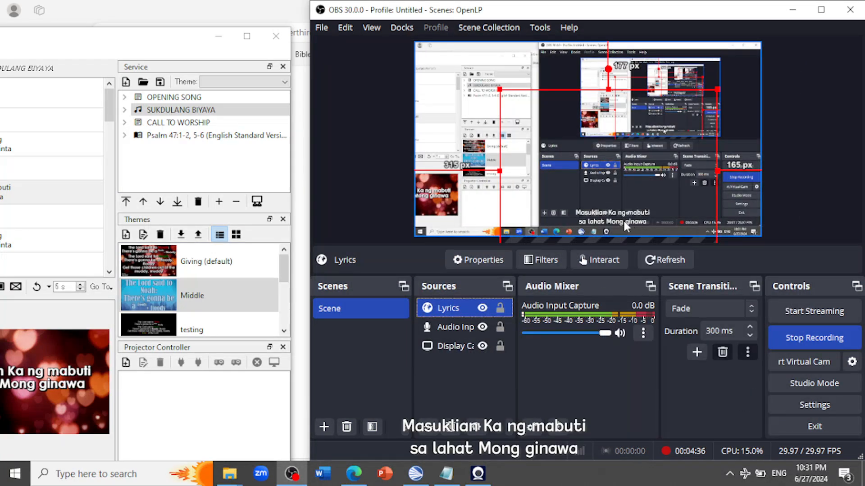
Reopen the Lyrics source's properties, add the trailing slash back to the URL after lowerthird, and accept
right_click(464, 314)
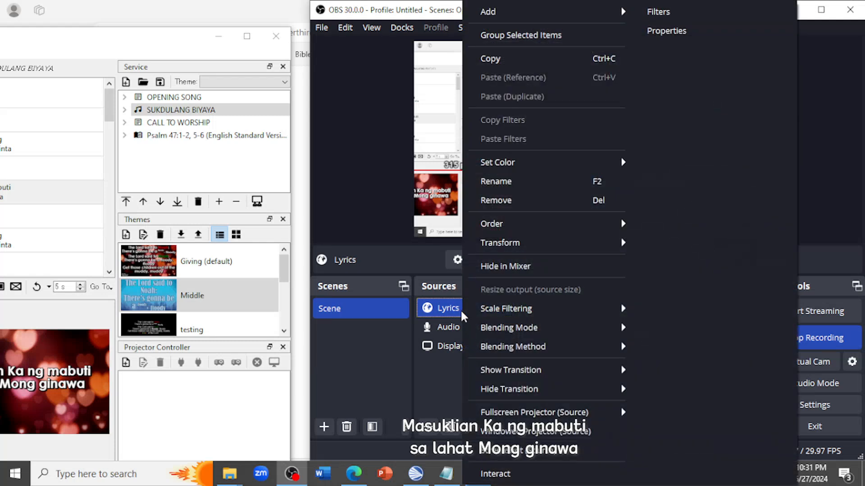
double_click(455, 309)
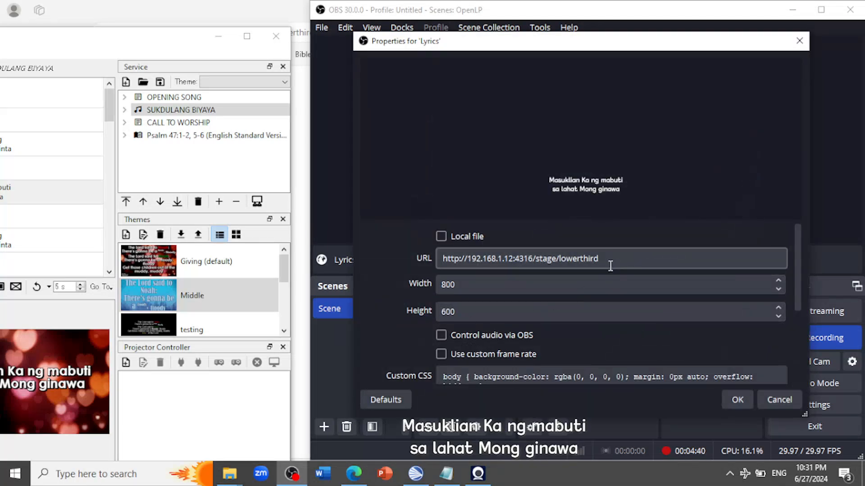
left_click(615, 263)
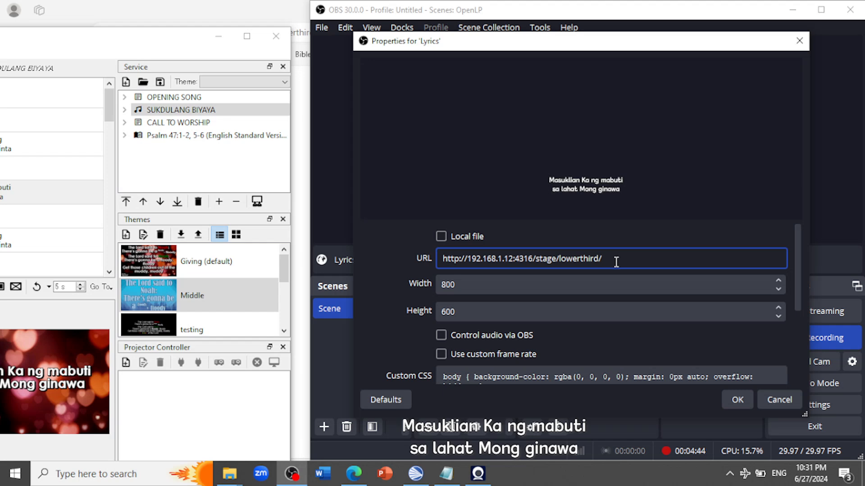
type("/")
left_click(737, 403)
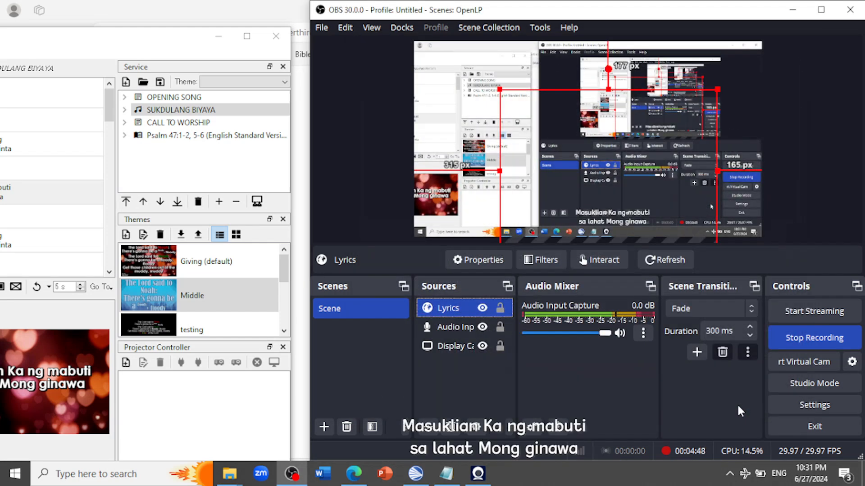